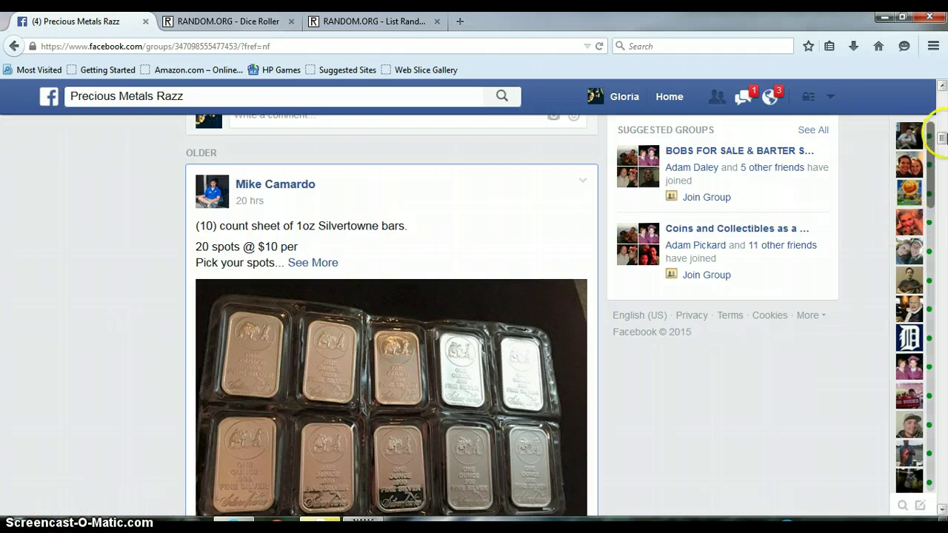
Check the system clock and post the comment "LIVE" on the group's 1oz Silvertowne bars post.
left_click_drag(941, 137, 941, 208)
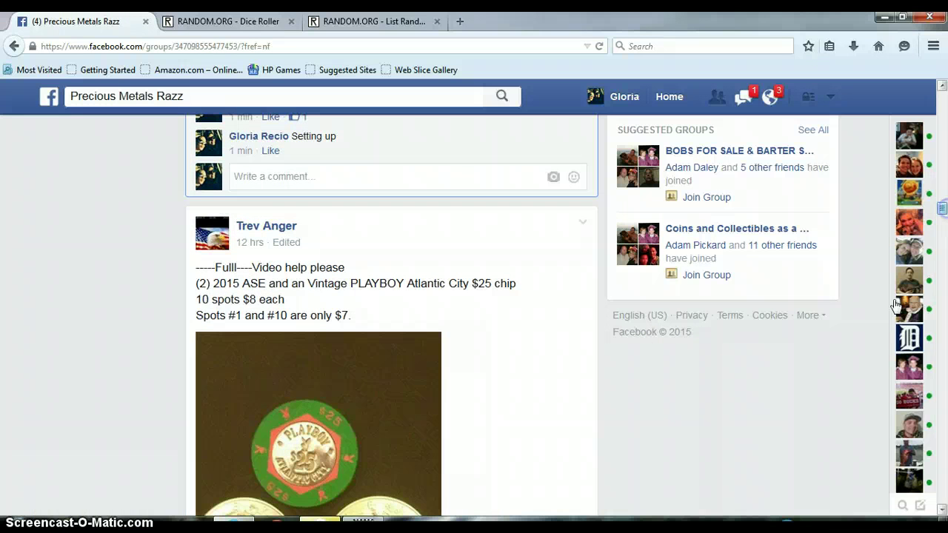
left_click(916, 522)
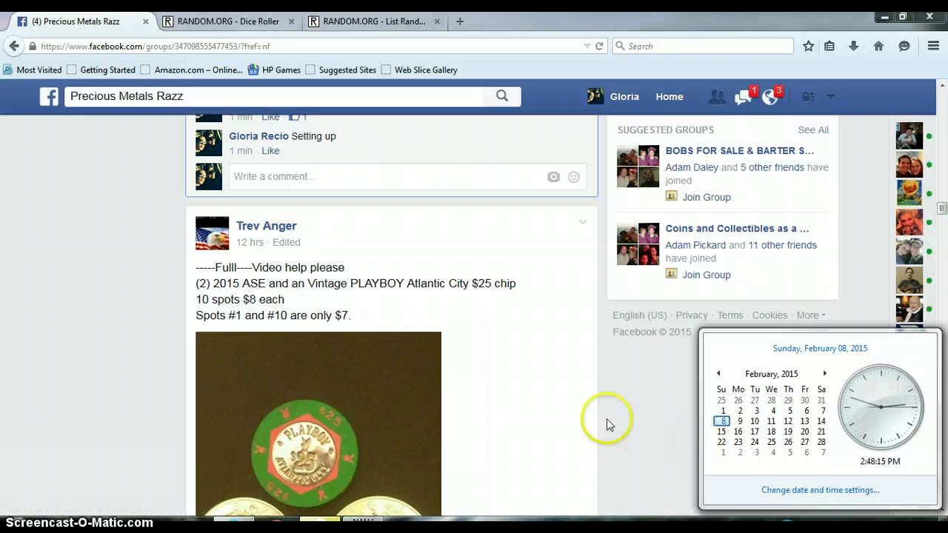
left_click(254, 182)
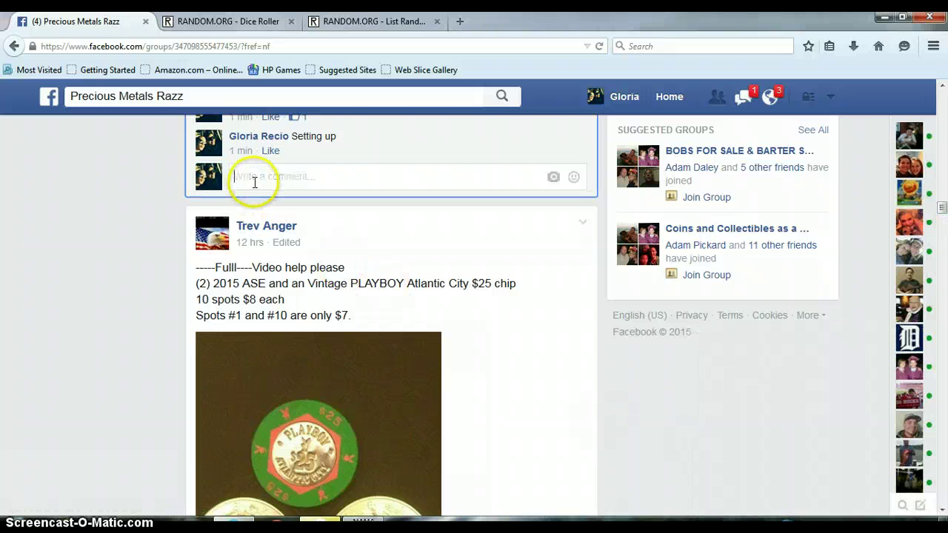
type("LIVE")
key("Return")
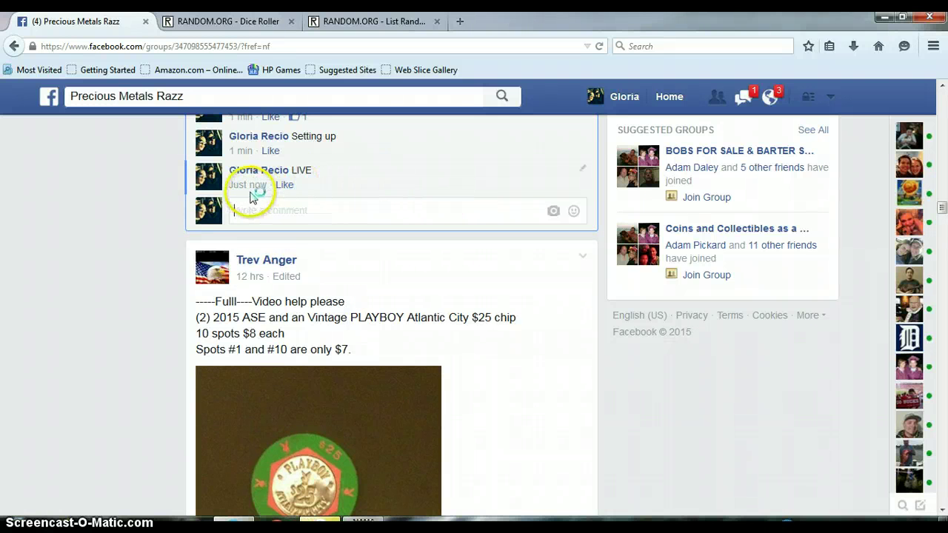
mouse_move(250, 191)
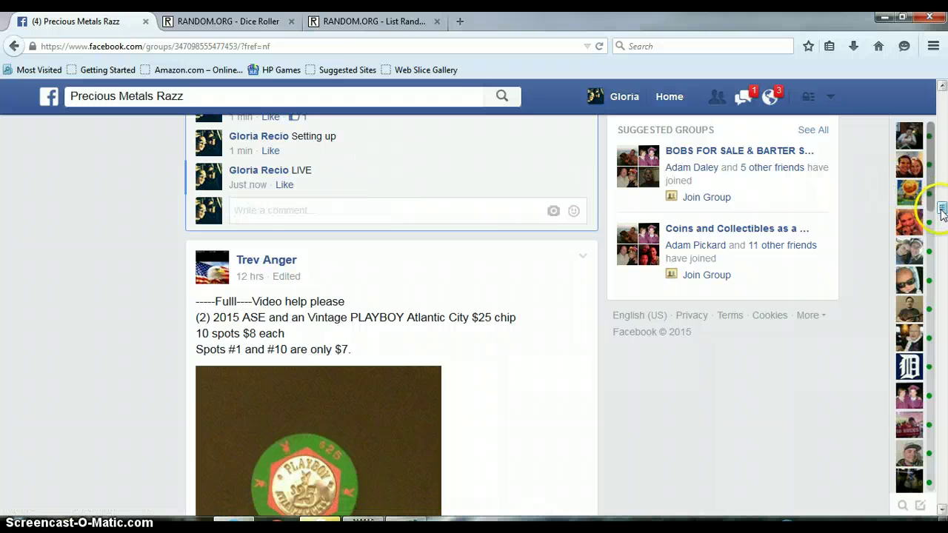
Copy the full numbered participant list, spots 1 to 20, from the seller's comment on the Silvertowne bars post.
scroll(940, 211, "up", 5)
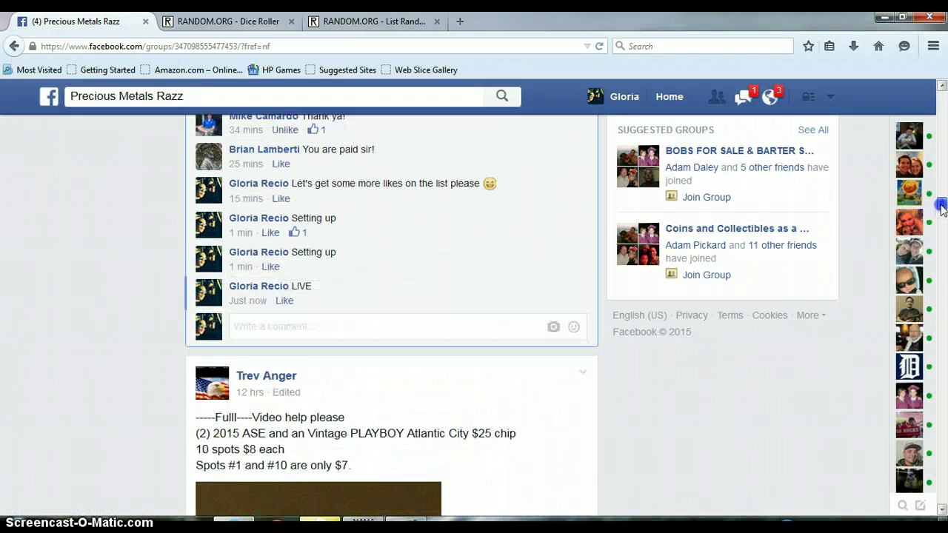
left_click_drag(941, 202, 939, 155)
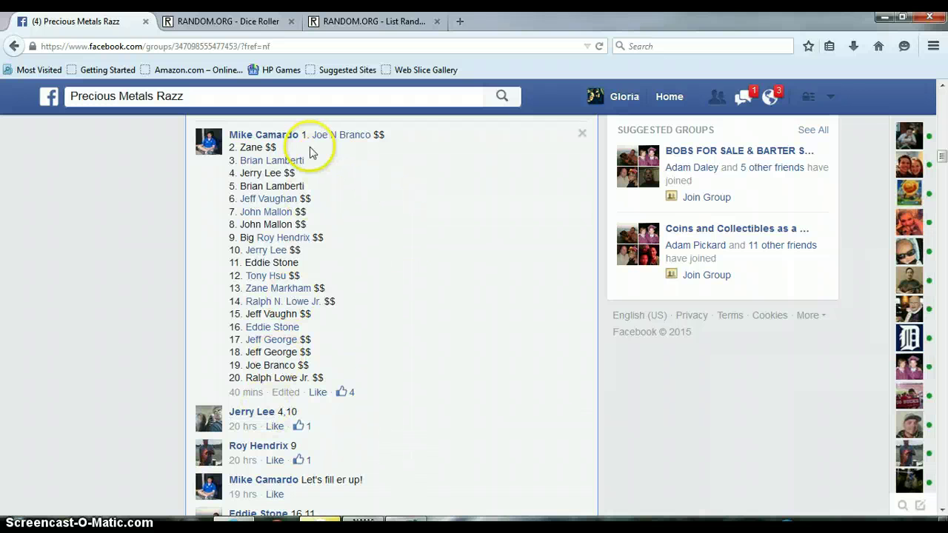
left_click_drag(301, 135, 390, 374)
right_click(285, 308)
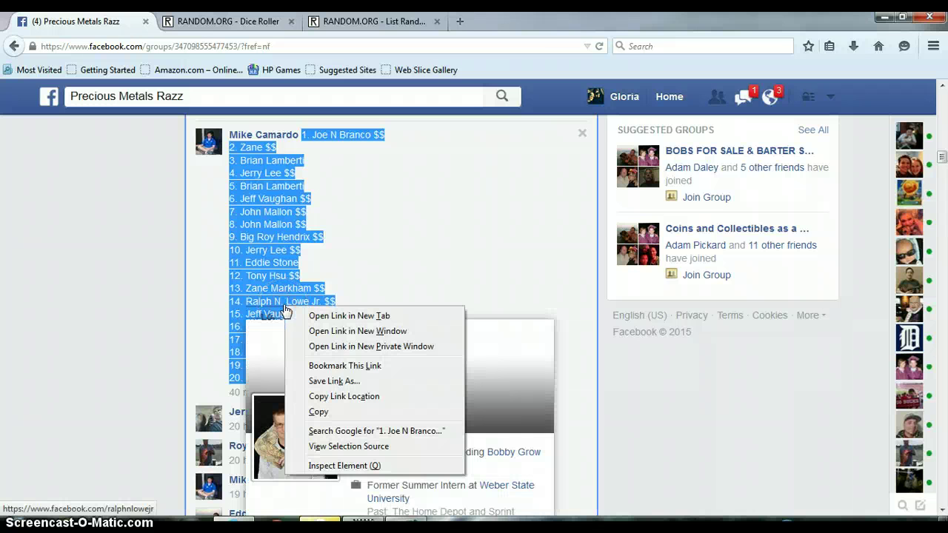
left_click(345, 413)
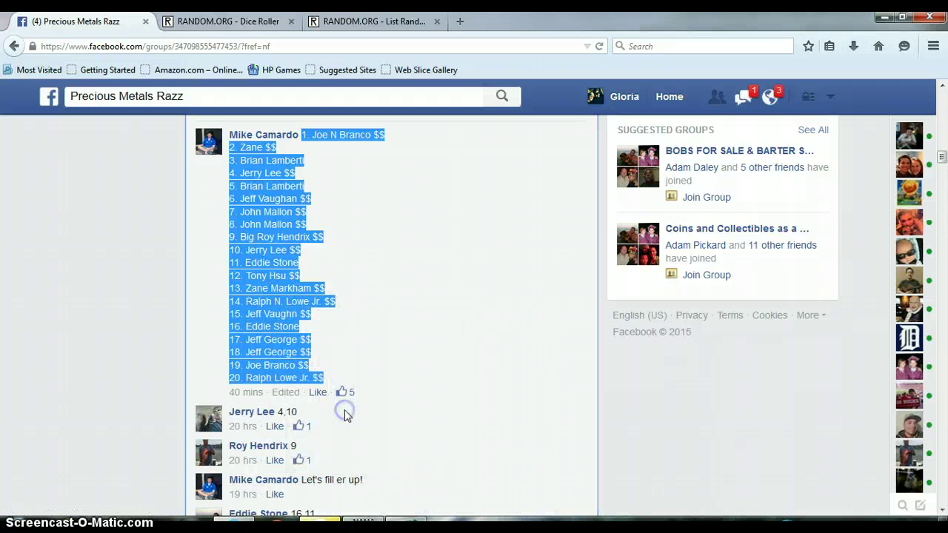
Paste the copied participant list into the RANDOM.ORG List Randomizer's list items.
left_click(380, 26)
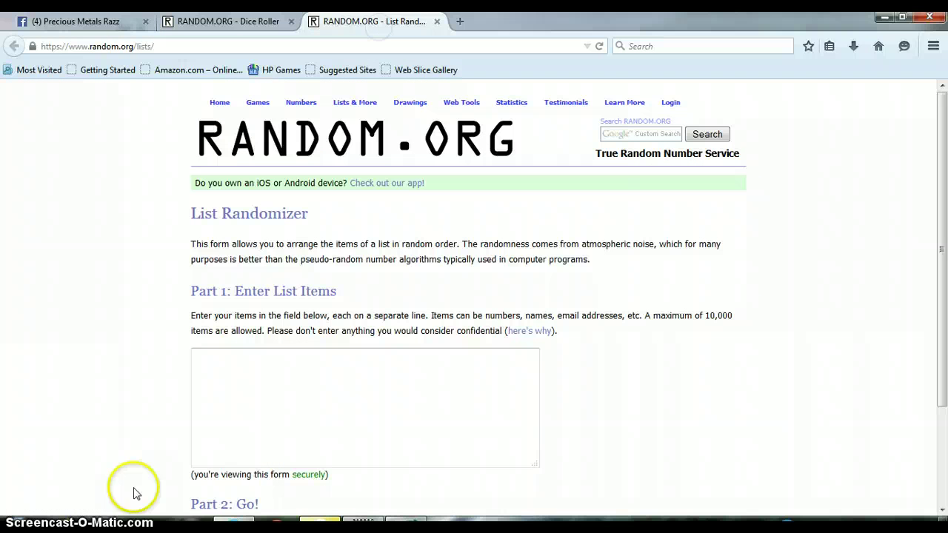
right_click(285, 424)
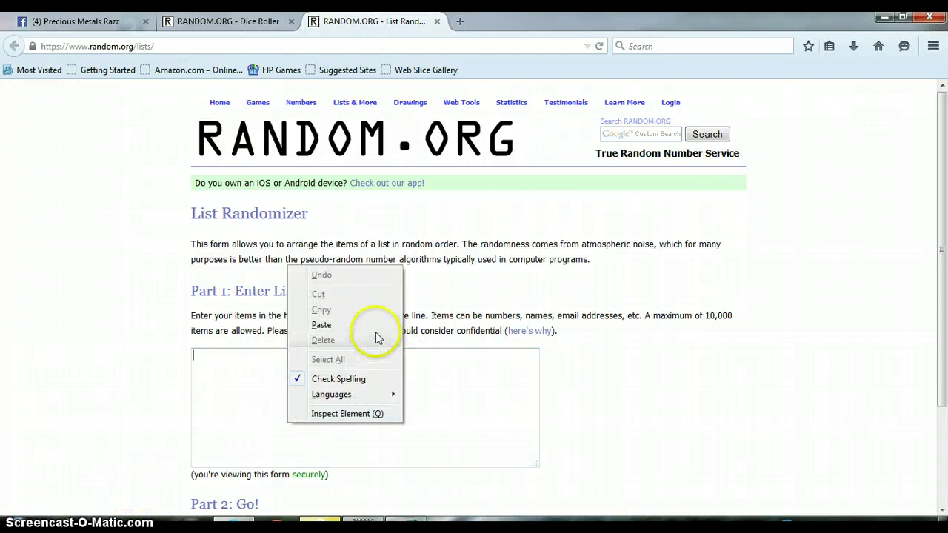
left_click(372, 326)
Review the pasted list from first to last entry and postpone the HP Support Assistant restart for 1 hour.
left_click_drag(535, 390, 555, 311)
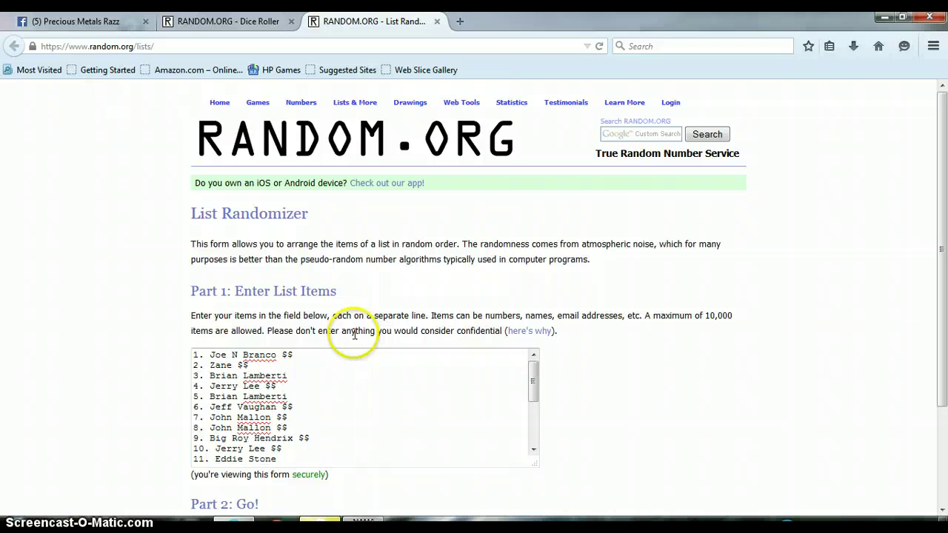
left_click_drag(533, 387, 550, 463)
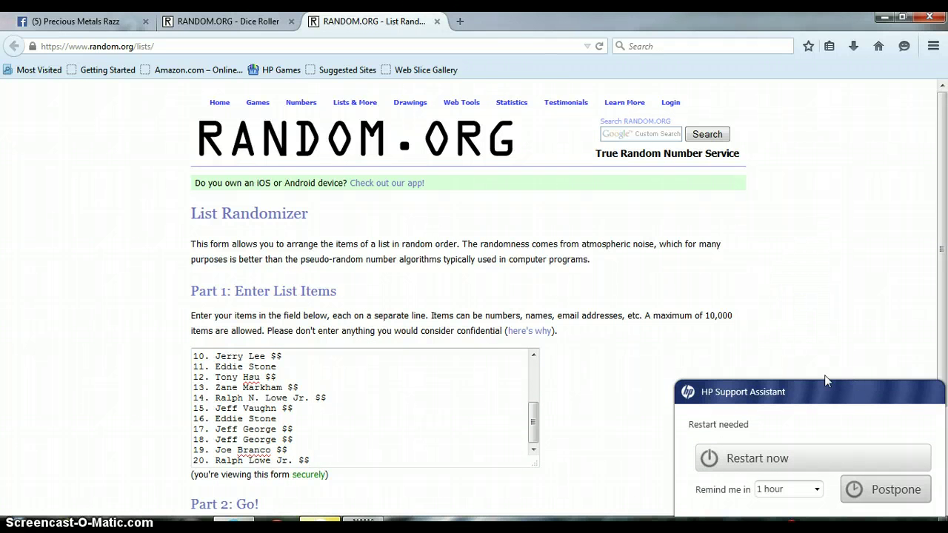
left_click(847, 491)
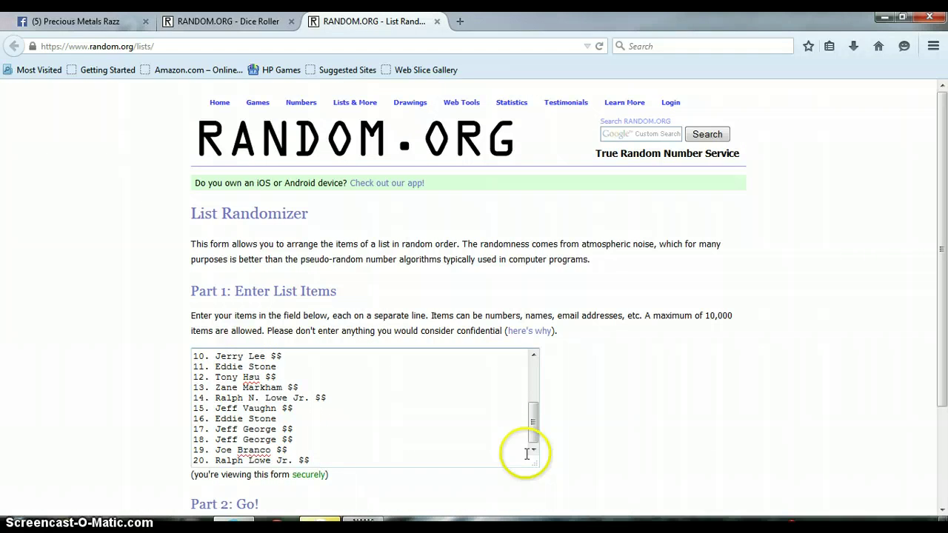
left_click_drag(533, 420, 535, 328)
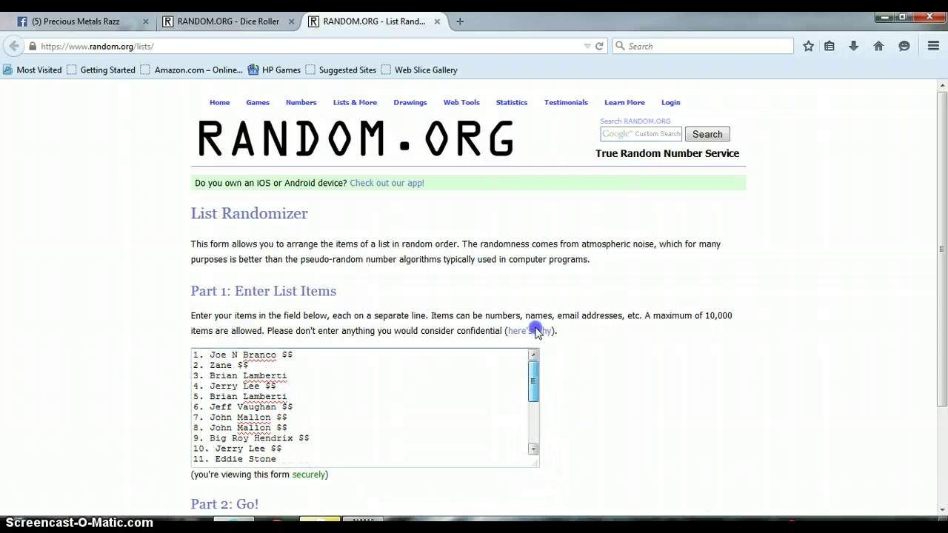
Check the system clock and roll 2 virtual dice in the RANDOM.ORG Dice Roller.
left_click(236, 20)
left_click(932, 527)
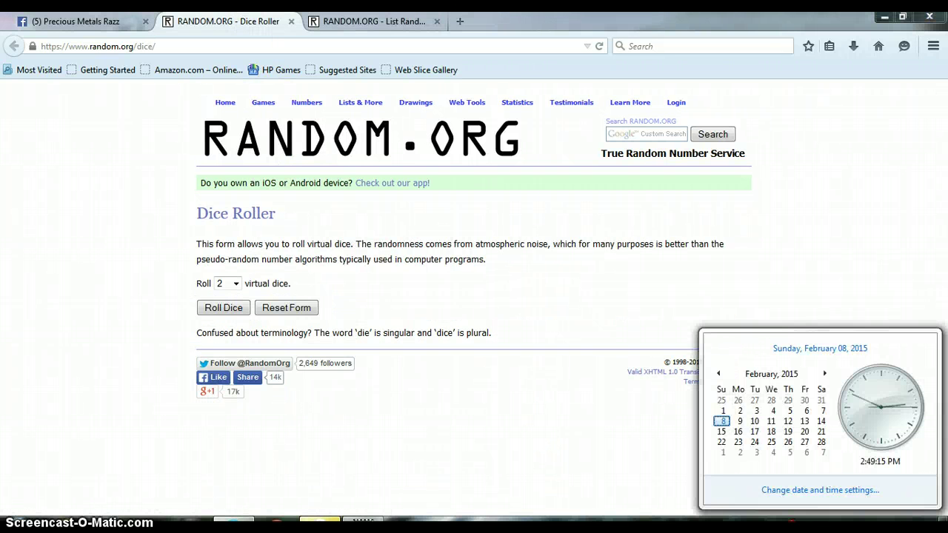
left_click(239, 311)
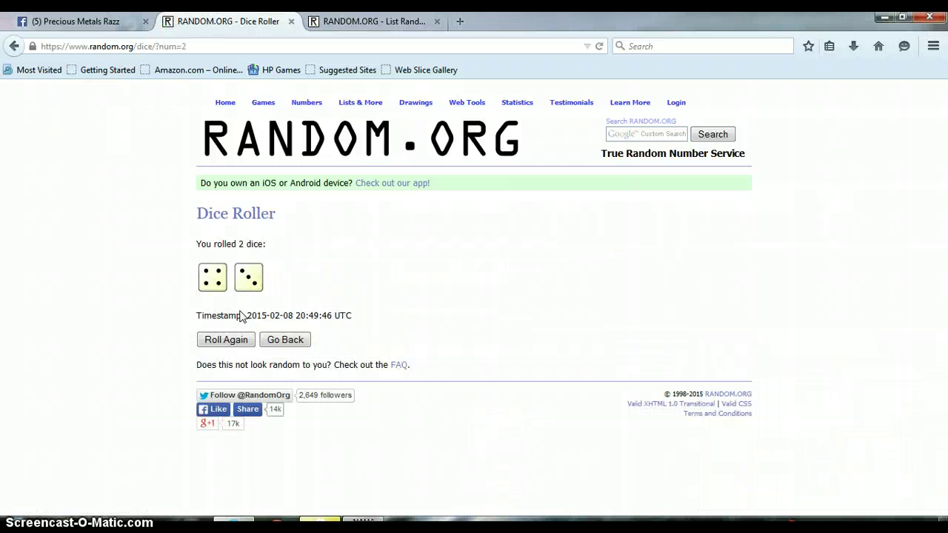
left_click(210, 277)
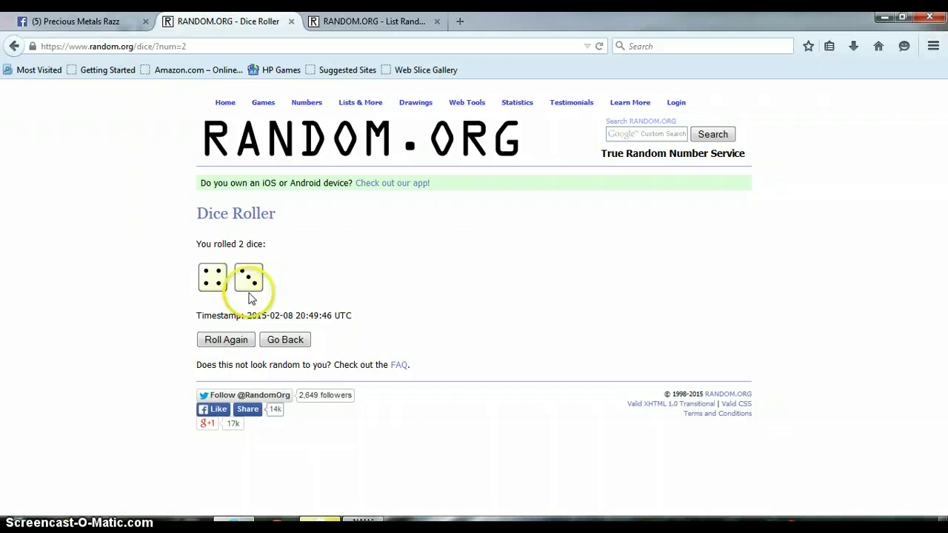
Review the entries in the List Randomizer, check the system clock, and randomize the list once.
left_click(372, 21)
scroll(934, 201, "down", 3)
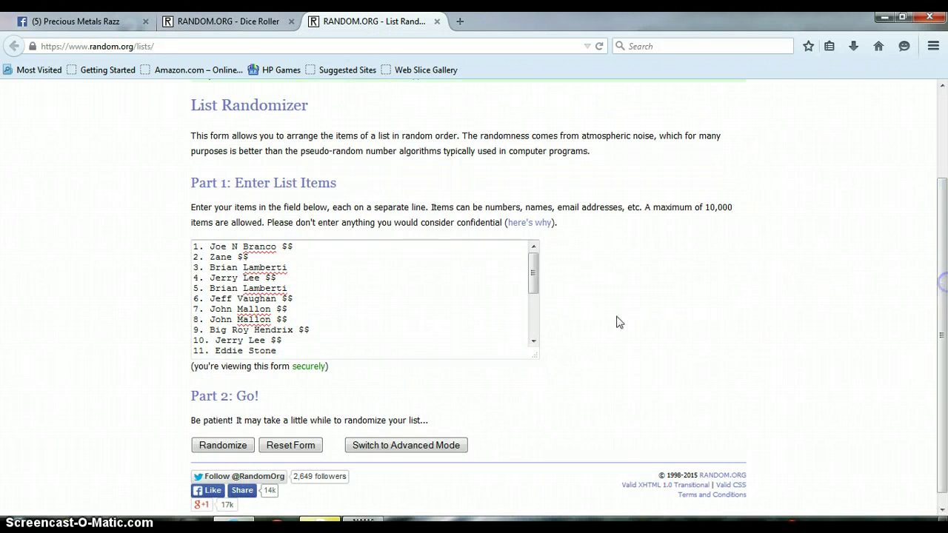
left_click_drag(534, 281, 529, 342)
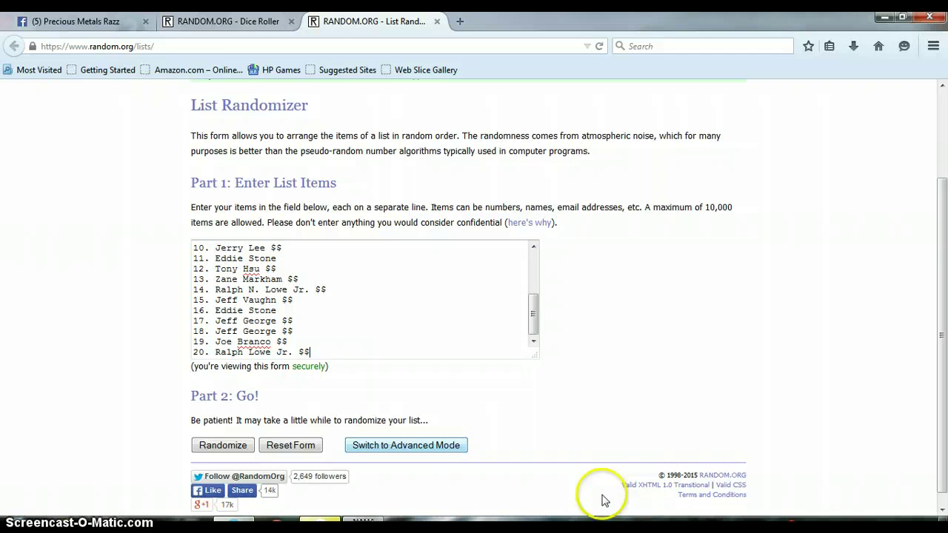
left_click(915, 527)
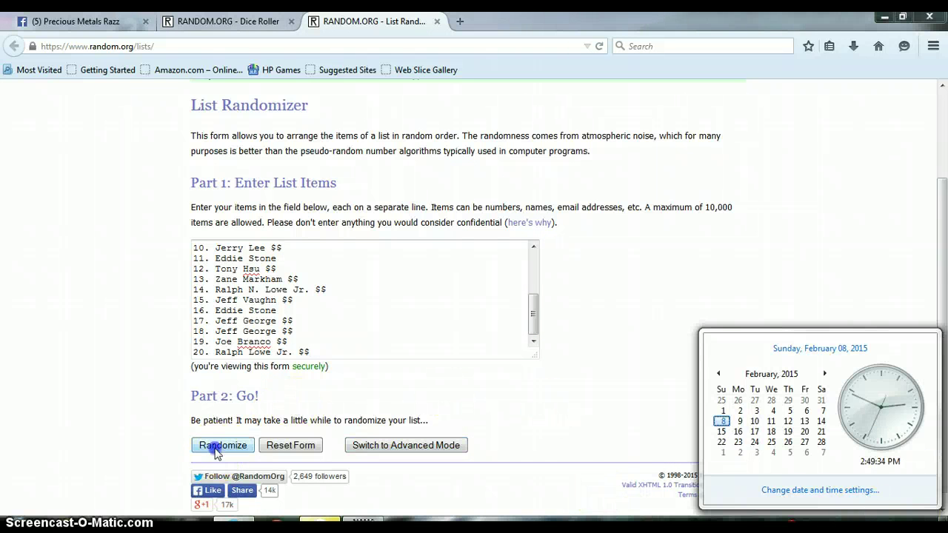
left_click(217, 448)
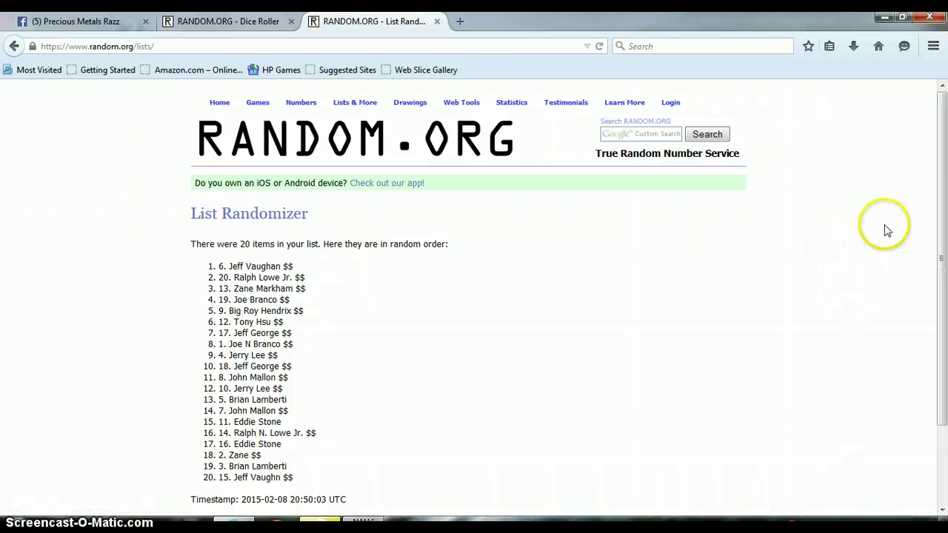
Randomize the list five more times, for six randomizations in total.
scroll(886, 230, "down", 3)
left_click(212, 432)
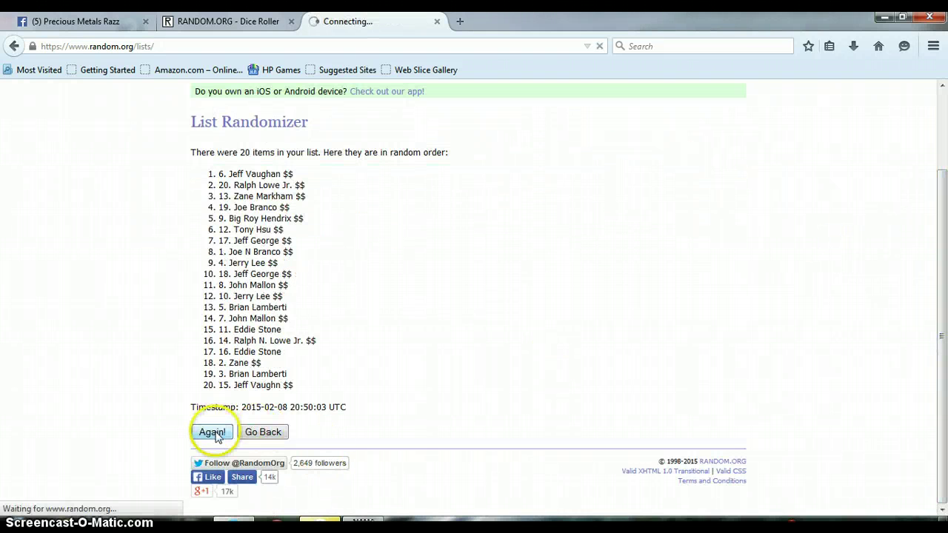
left_click_drag(940, 138, 942, 386)
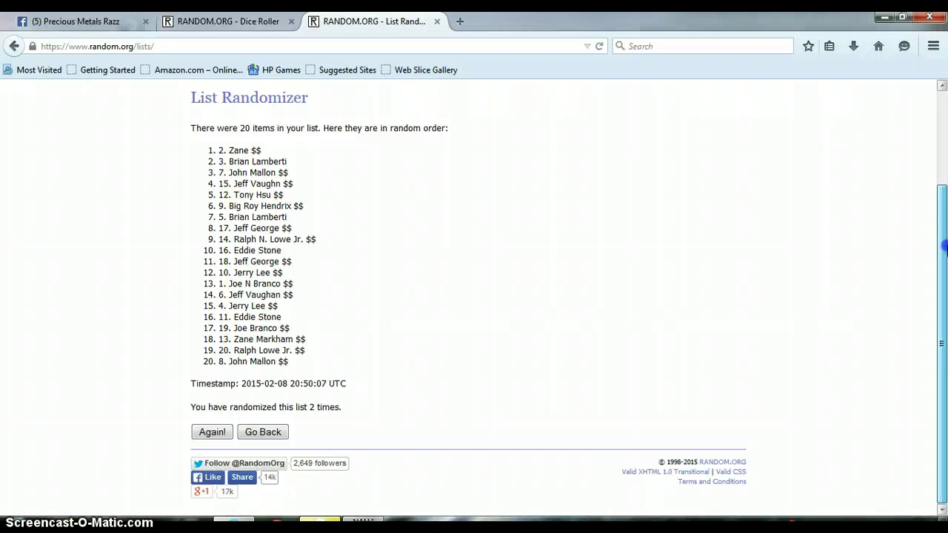
left_click(211, 432)
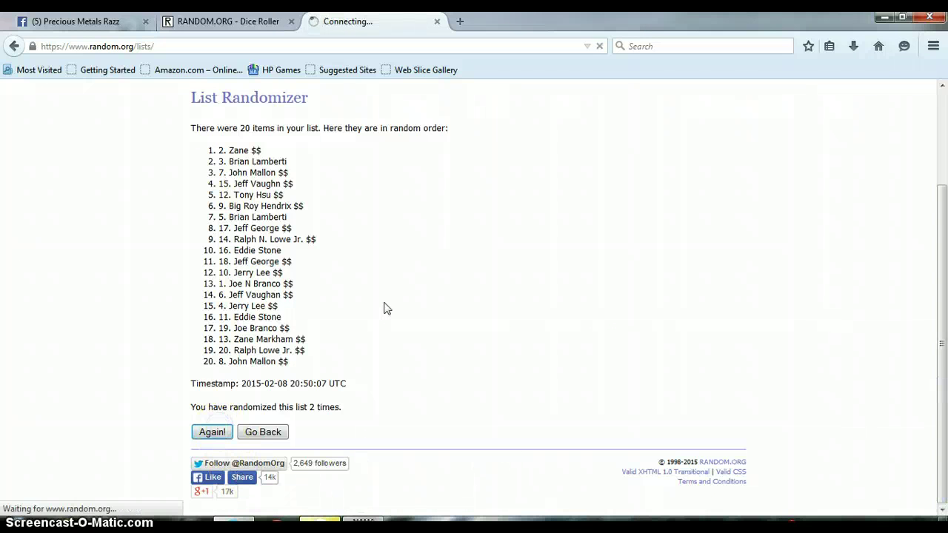
left_click_drag(938, 85, 944, 401)
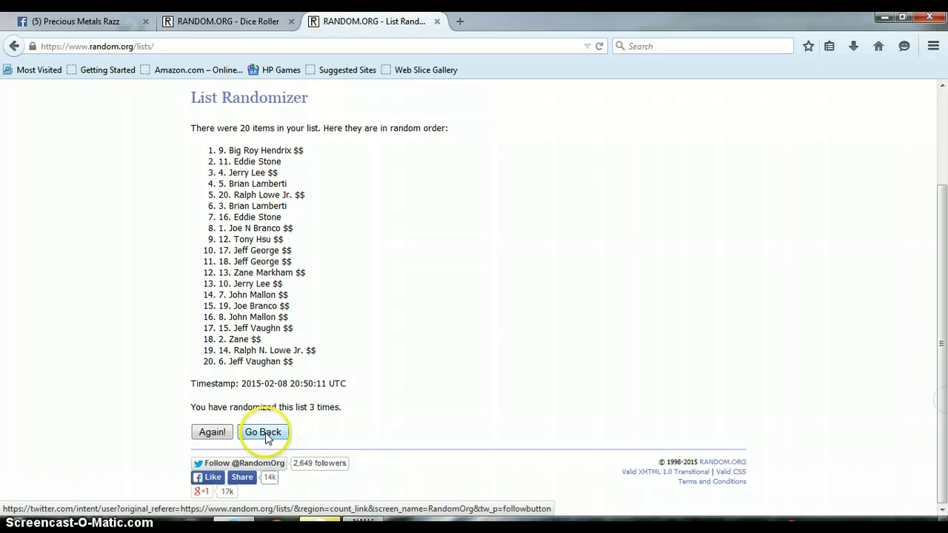
left_click(222, 434)
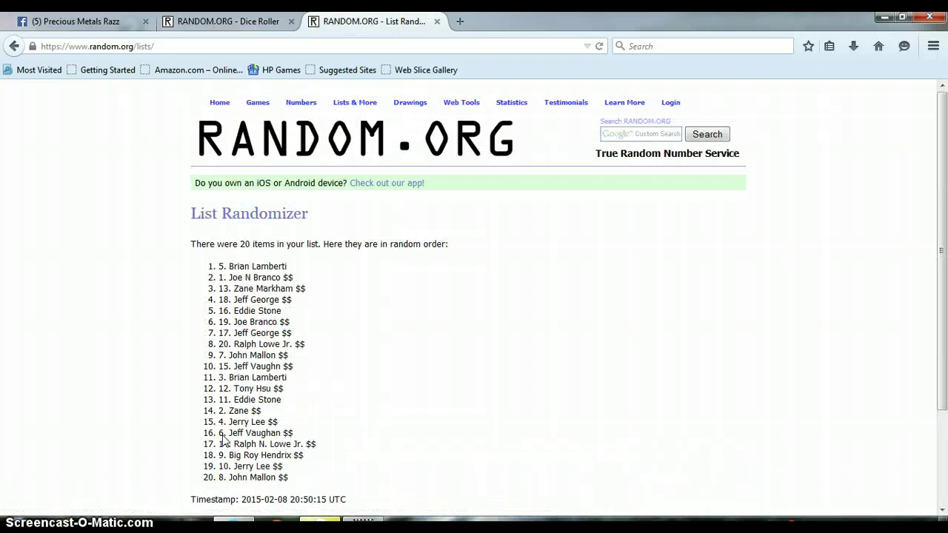
left_click_drag(939, 122, 903, 414)
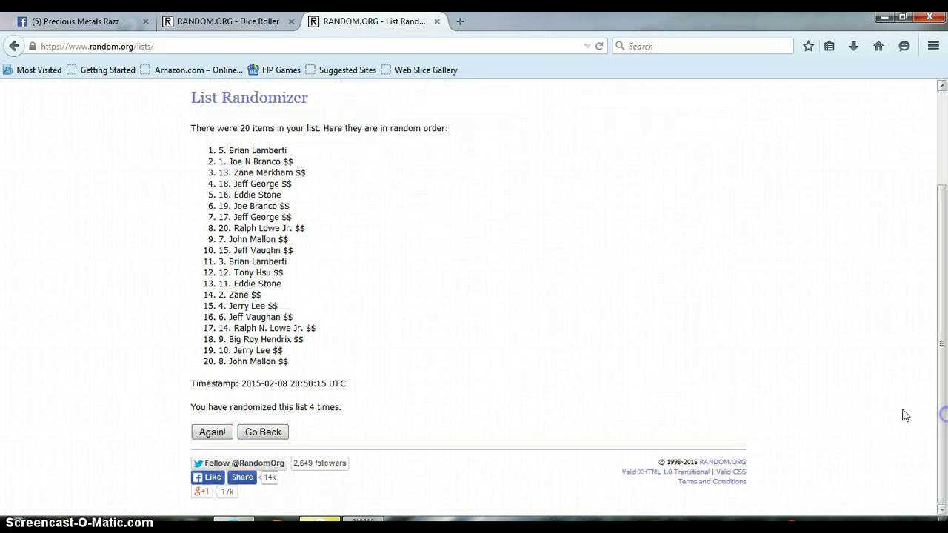
left_click(208, 435)
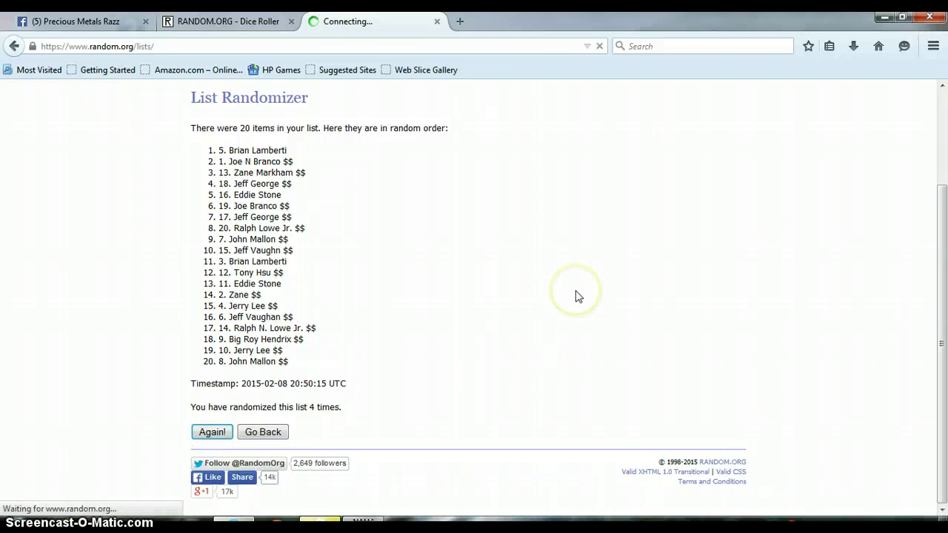
left_click_drag(940, 108, 938, 211)
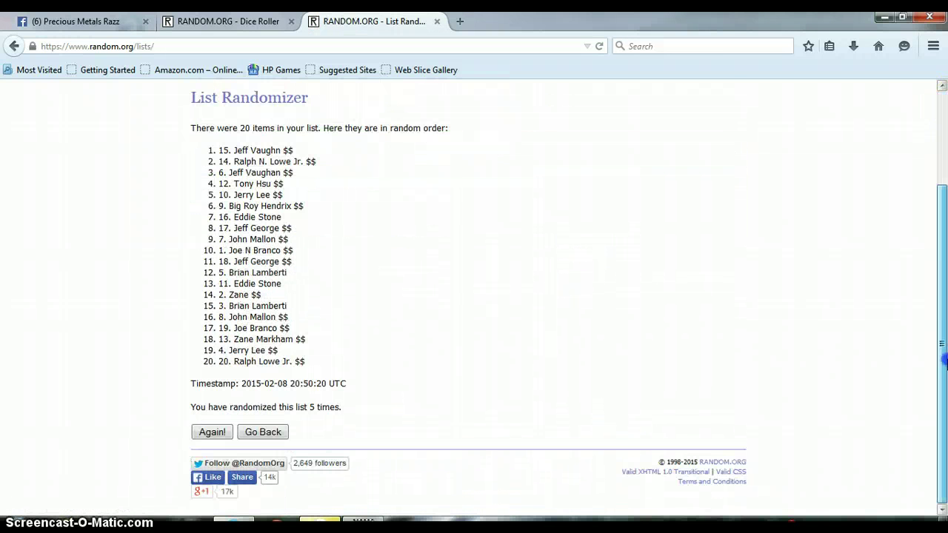
left_click(215, 433)
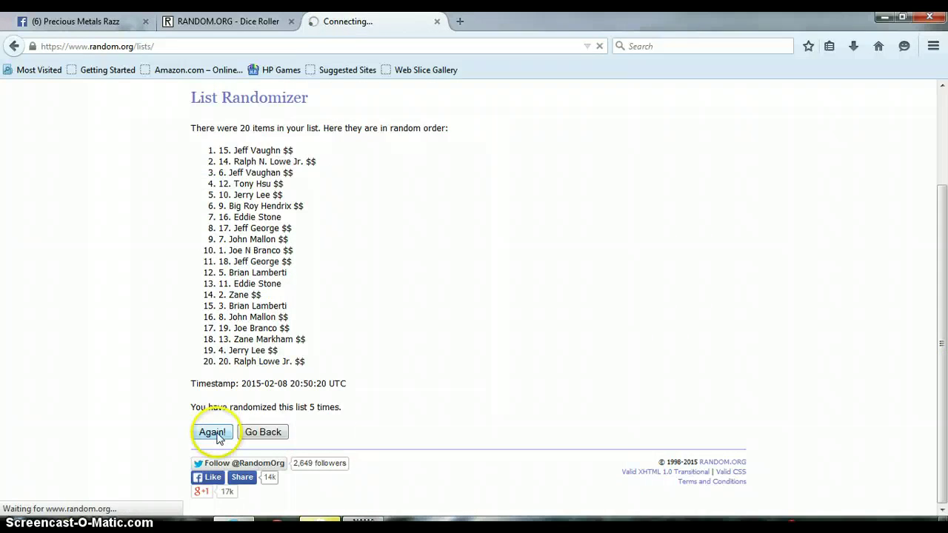
left_click_drag(944, 154, 758, 243)
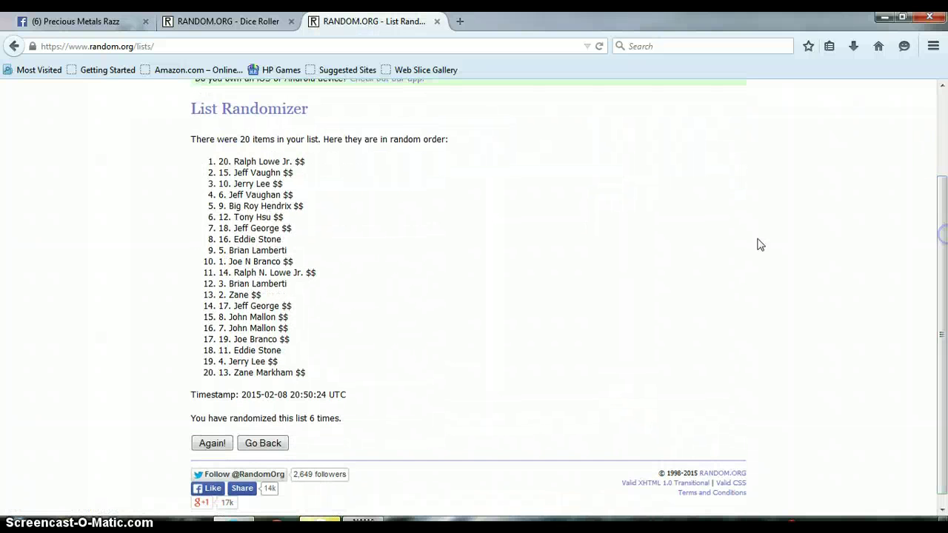
Compare the dice roll with the number of times the list has been randomized.
left_click(382, 307)
left_click(252, 17)
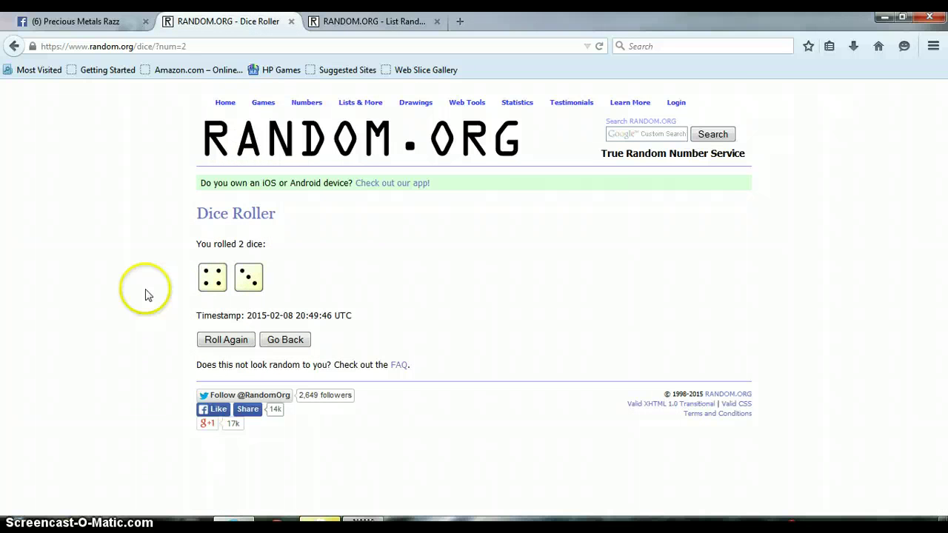
left_click(413, 22)
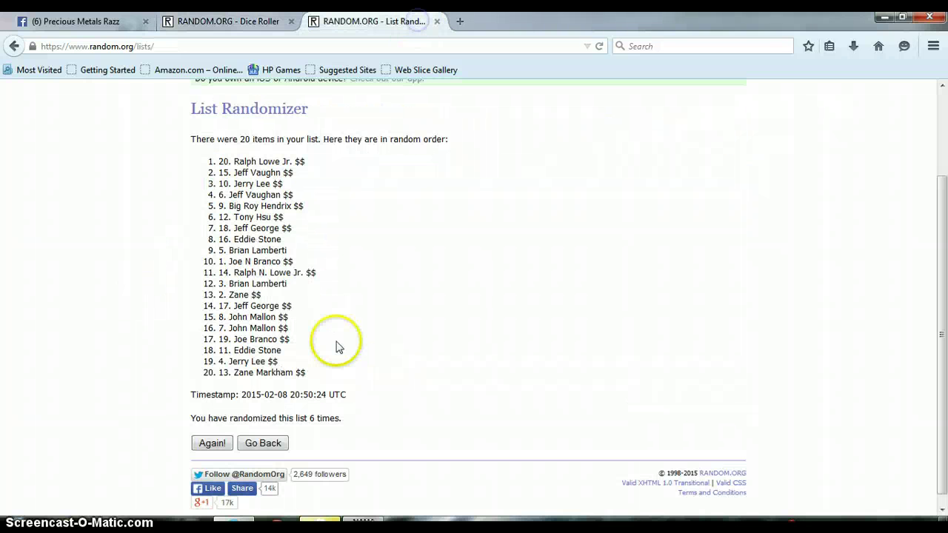
left_click_drag(306, 413, 366, 408)
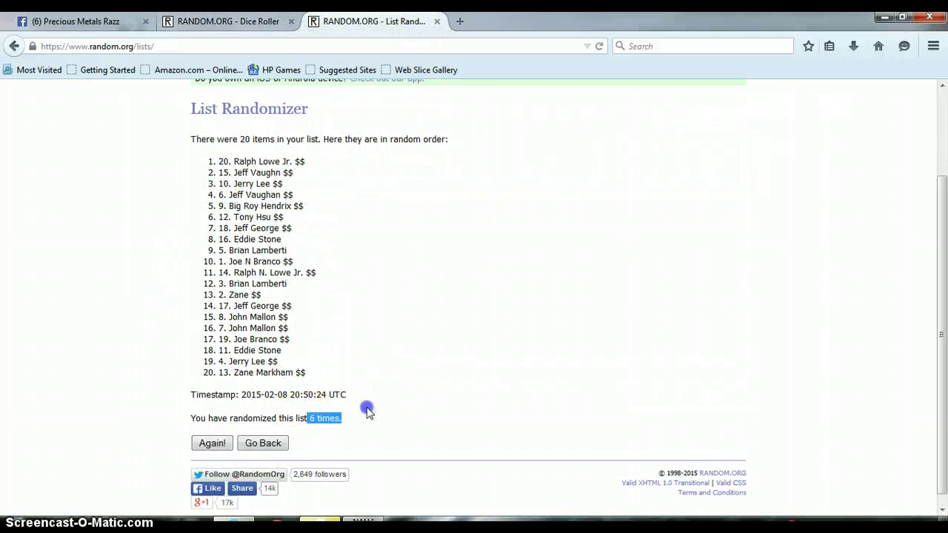
Check the system clock, randomize the list a seventh time, and check the timestamp and randomization count below it.
left_click(729, 349)
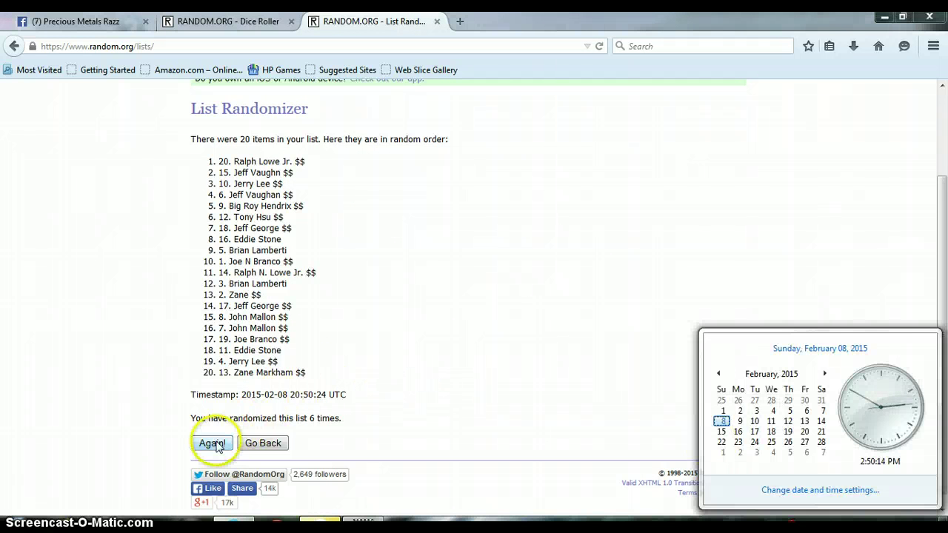
left_click(214, 443)
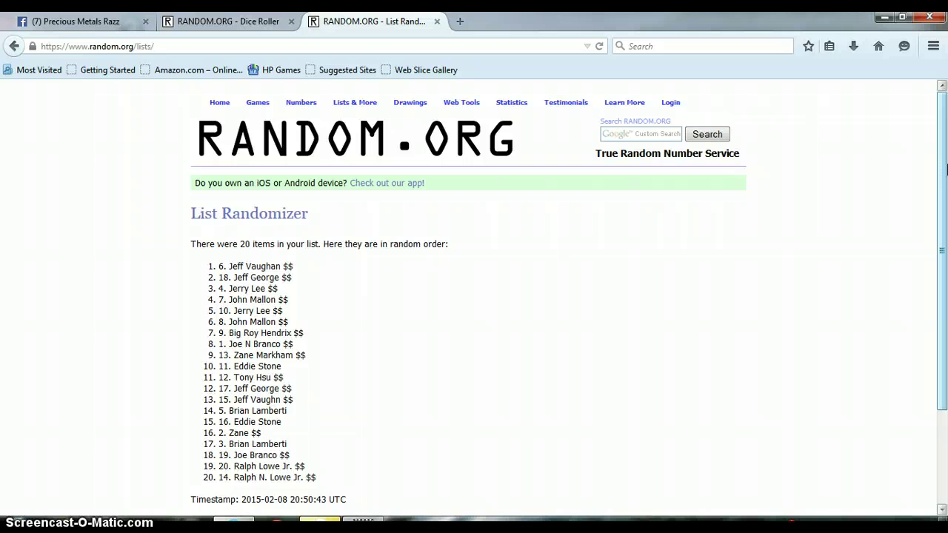
left_click_drag(946, 171, 946, 262)
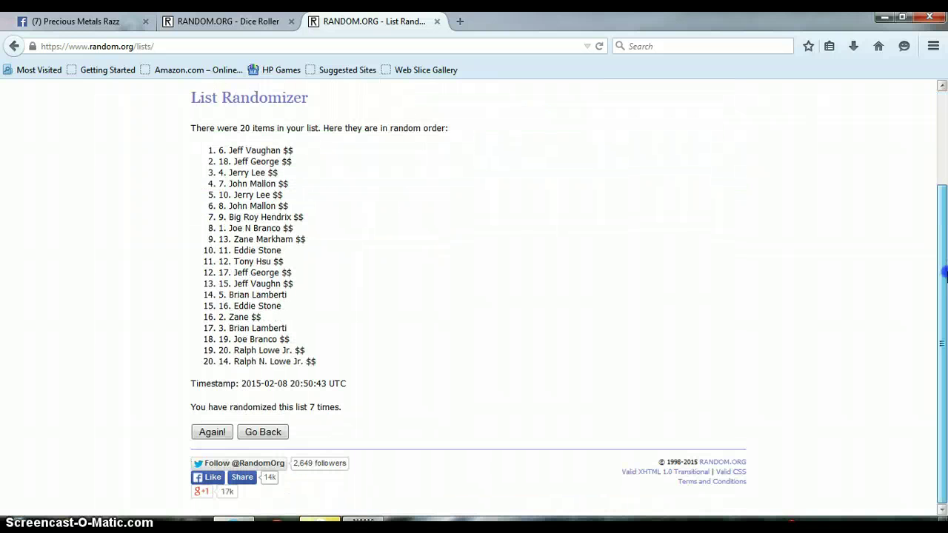
left_click_drag(298, 409, 368, 399)
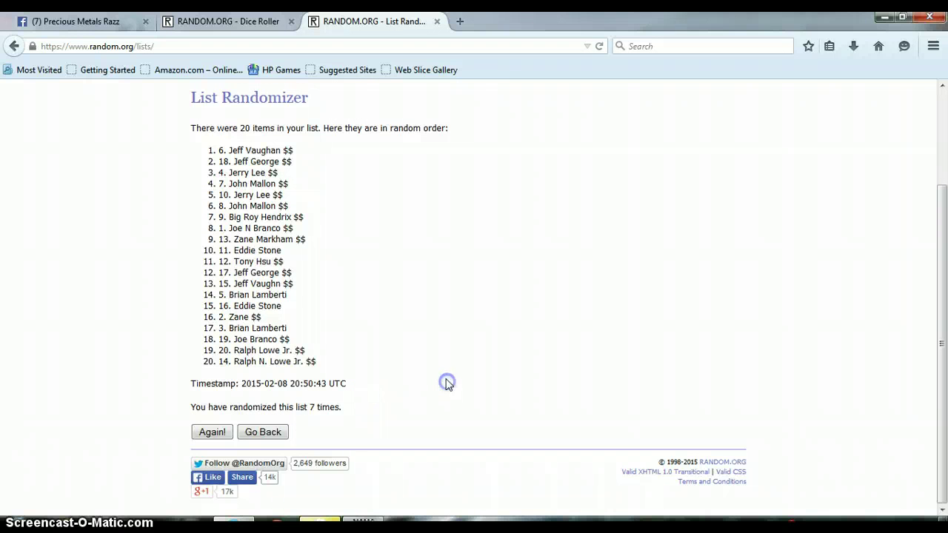
Compare the dice roll with the list's randomization count, and highlight the first entry in the final order as the winner.
left_click(241, 24)
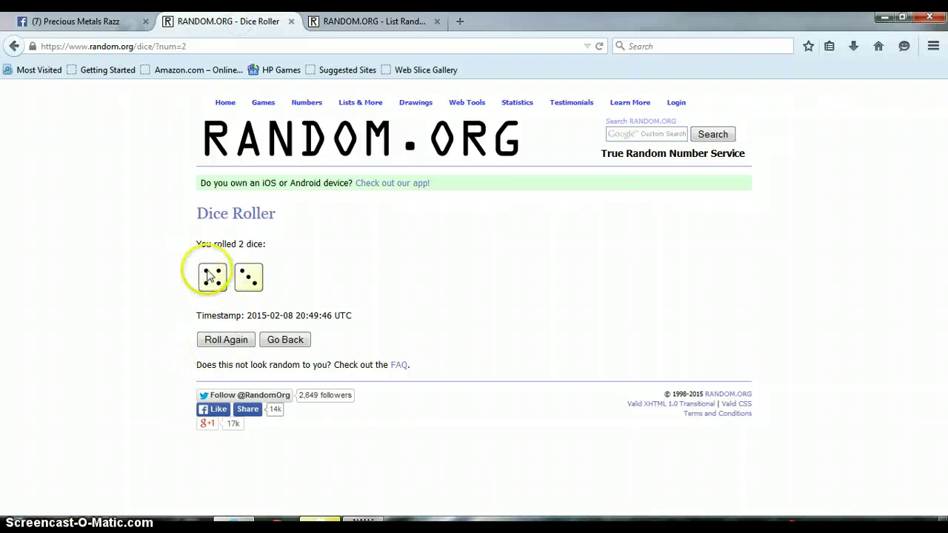
left_click(392, 35)
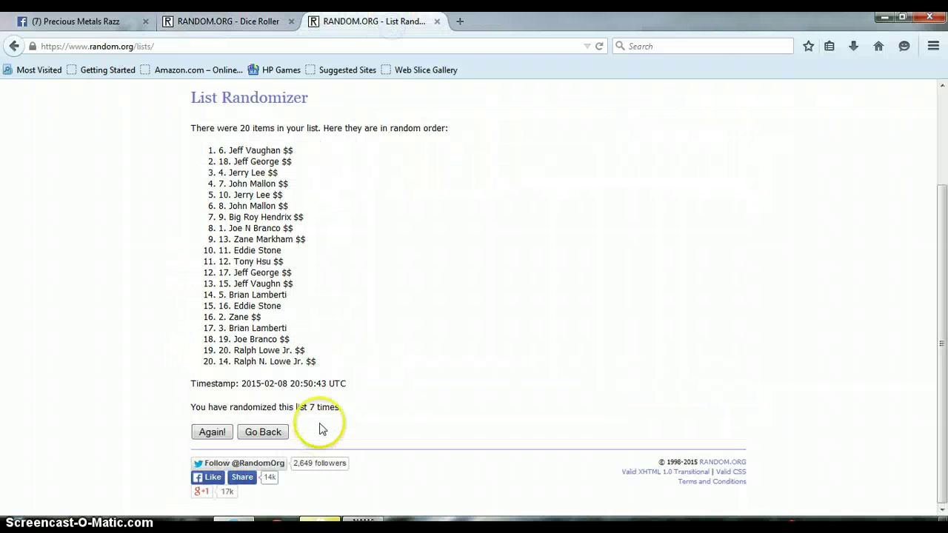
left_click(398, 390)
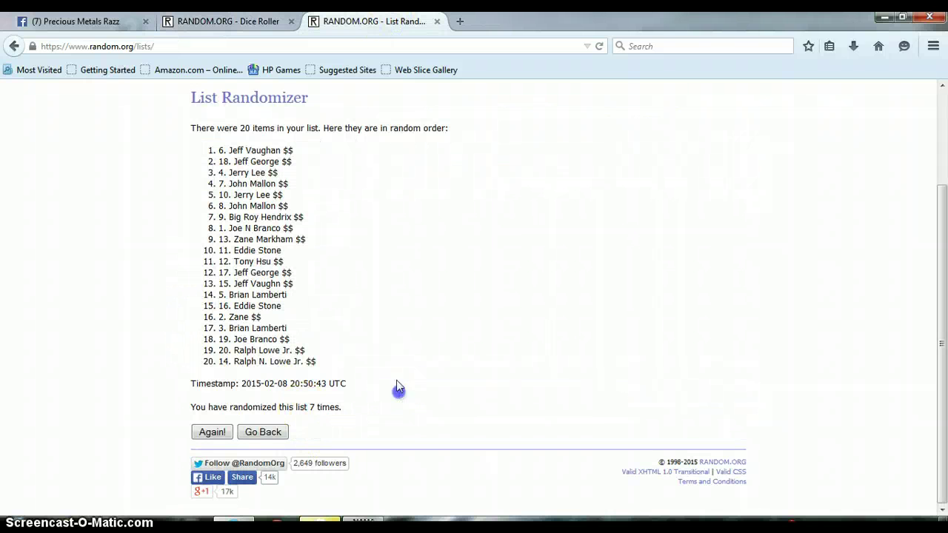
triple_click(219, 150)
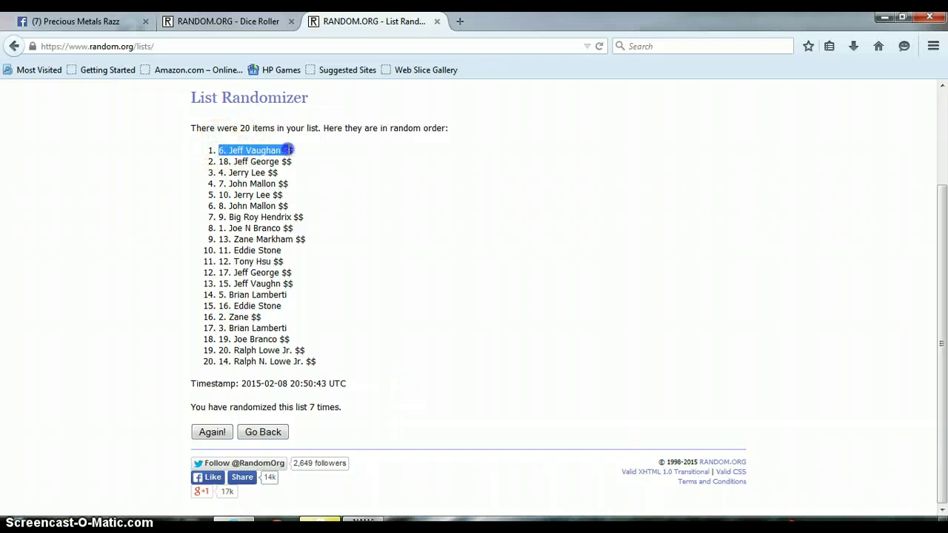
left_click_drag(288, 149, 290, 150)
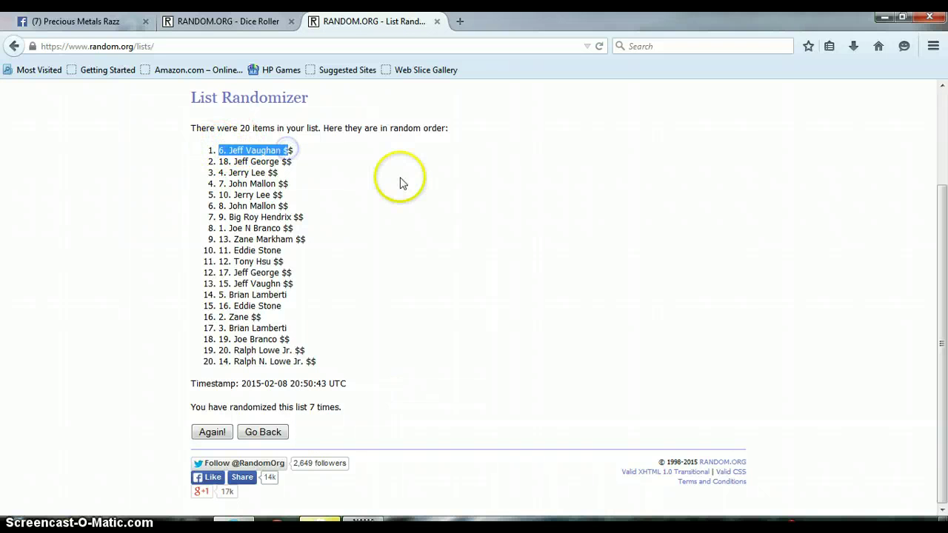
Return to the Precious Metals Razz raffle thread on Facebook, check the system clock, and post the comment "DONE".
left_click(111, 21)
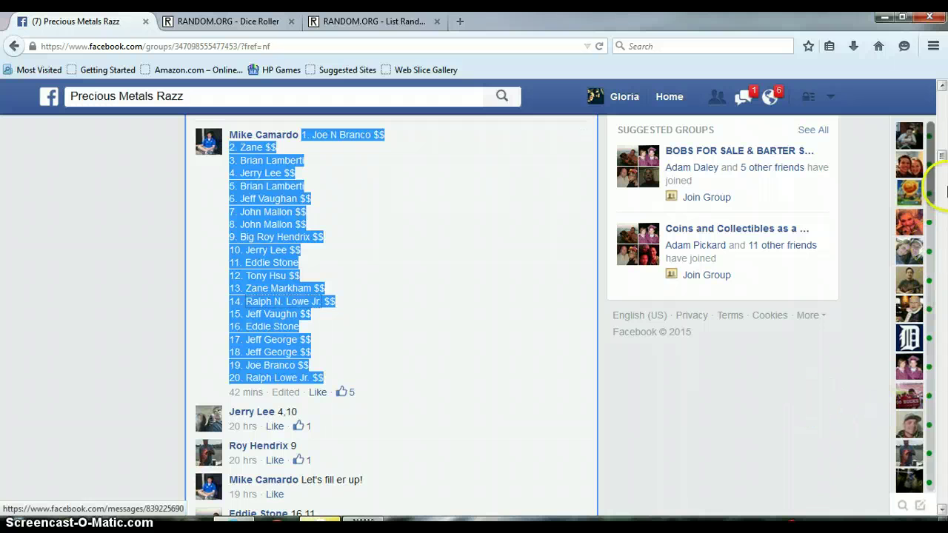
left_click_drag(941, 157, 943, 213)
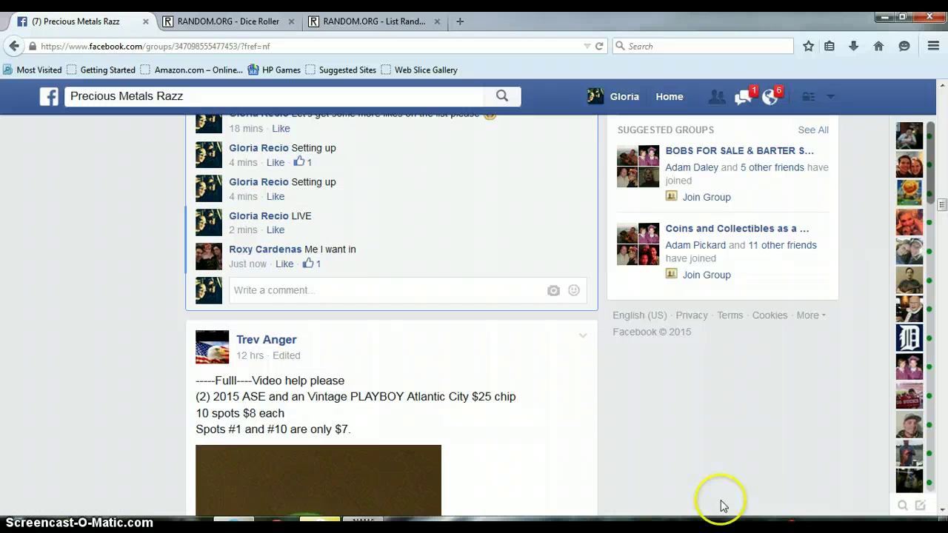
left_click(918, 525)
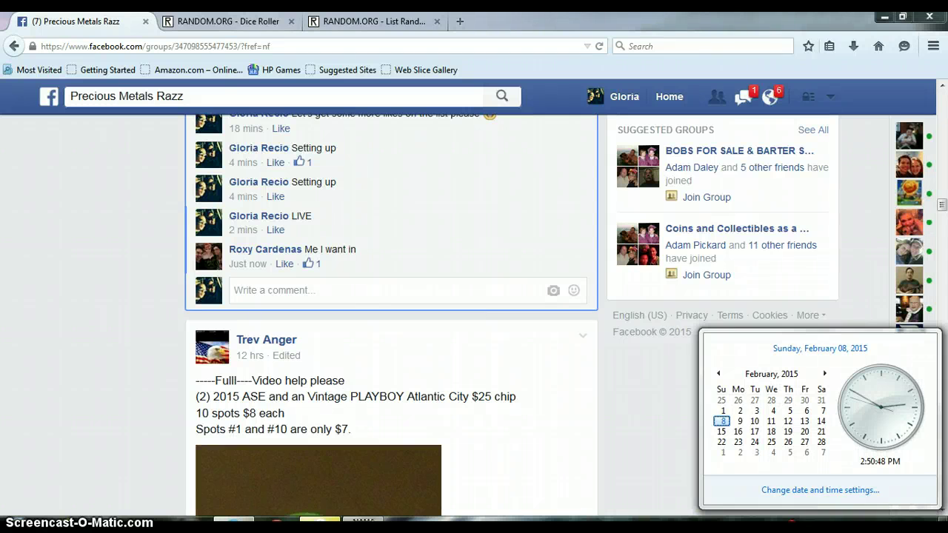
left_click(485, 288)
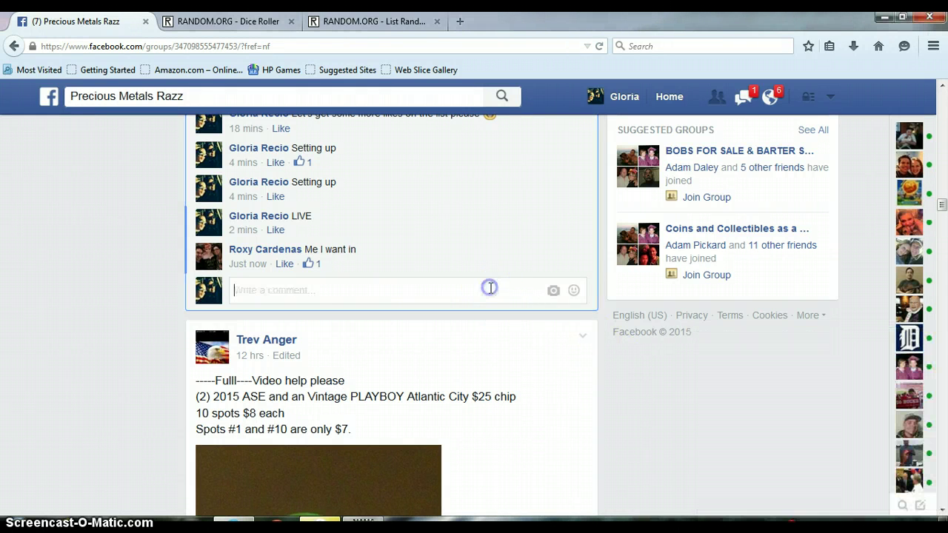
type("DONE")
key("Return")
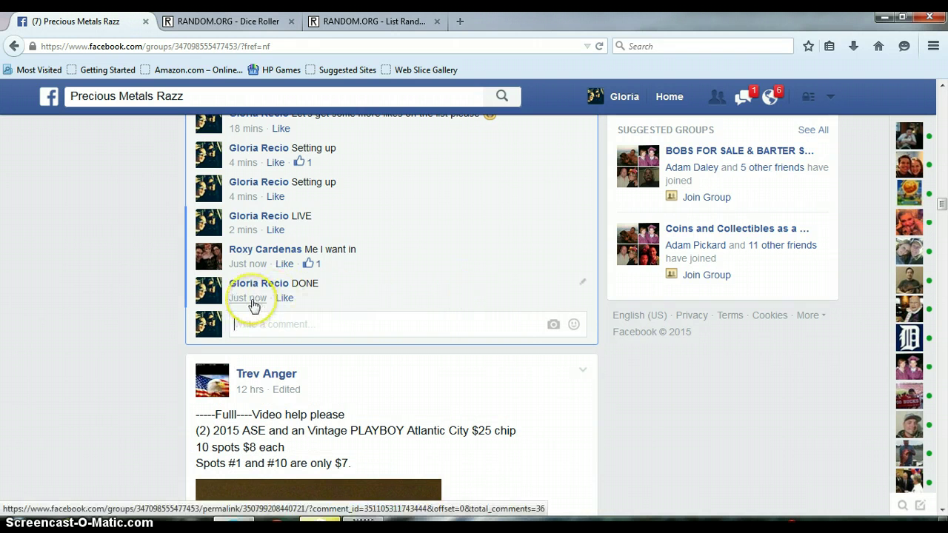
Check the posting time of the "DONE" comment against the system clock, and close the clock.
mouse_move(252, 304)
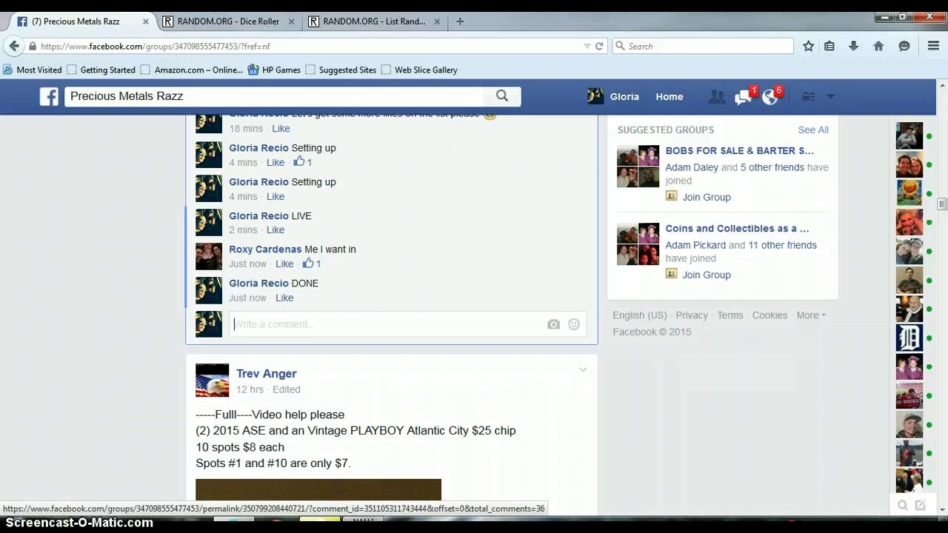
left_click(912, 527)
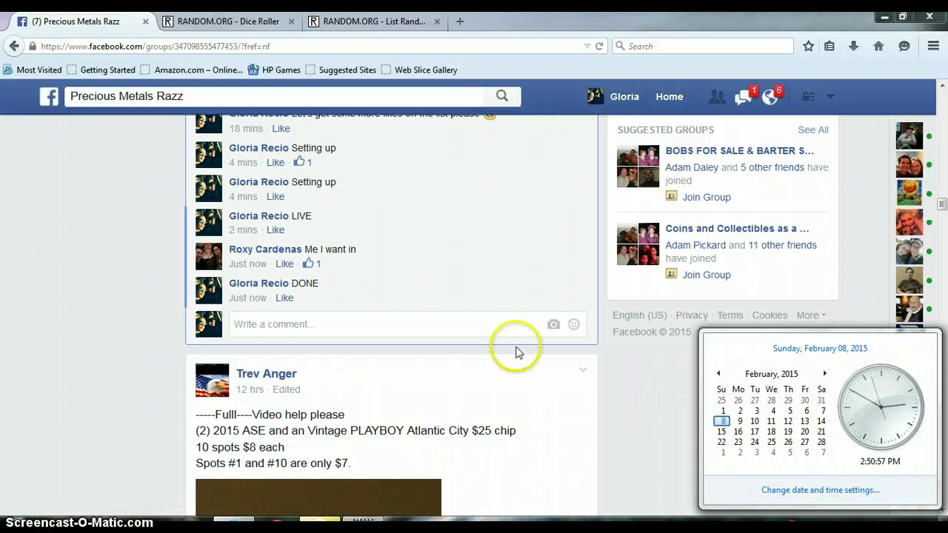
mouse_move(257, 299)
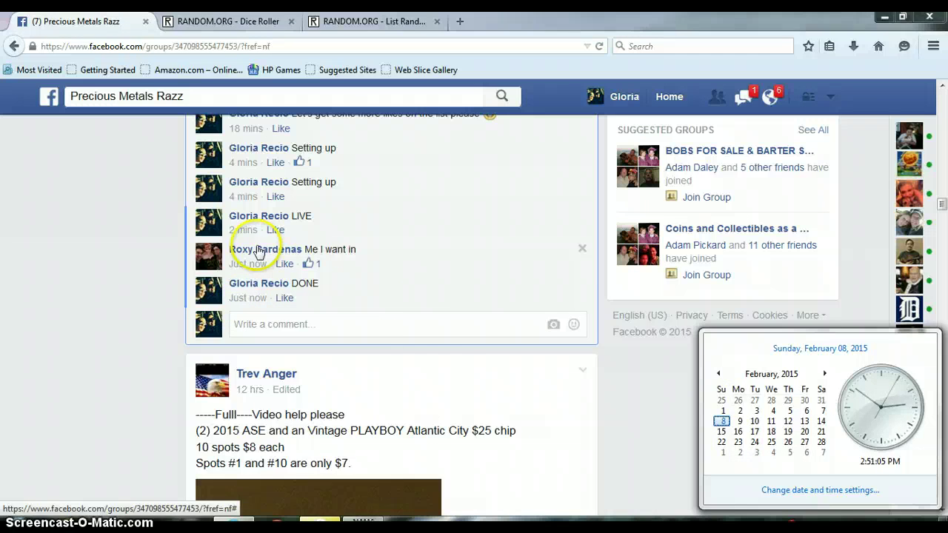
left_click(66, 405)
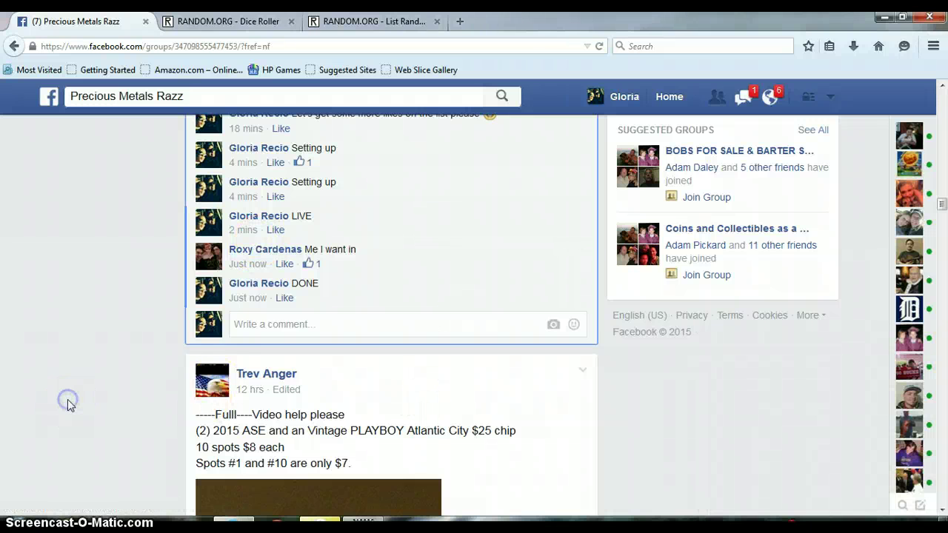